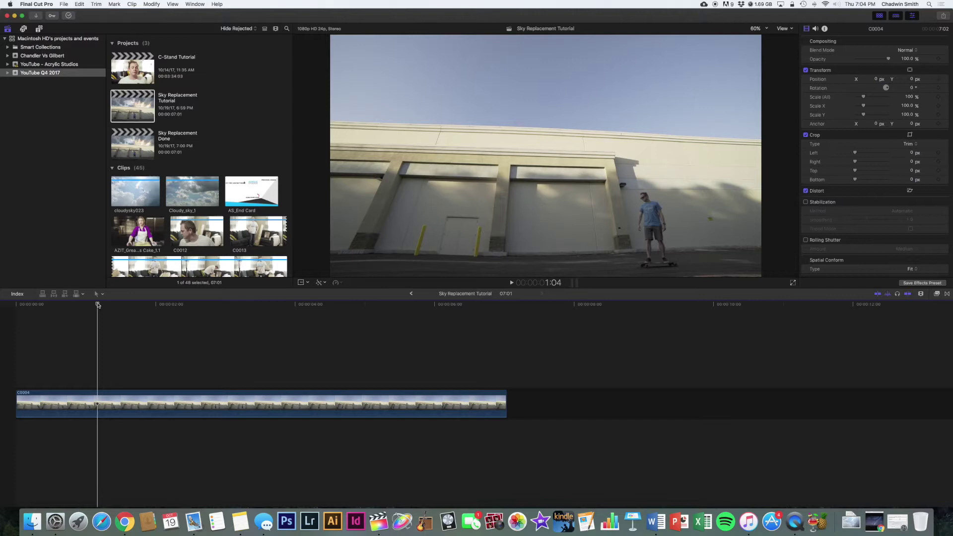
Scrub the skateboarding clip, then drag Draw Mask from the Masks category onto clip C0004
drag(97, 305, 271, 304)
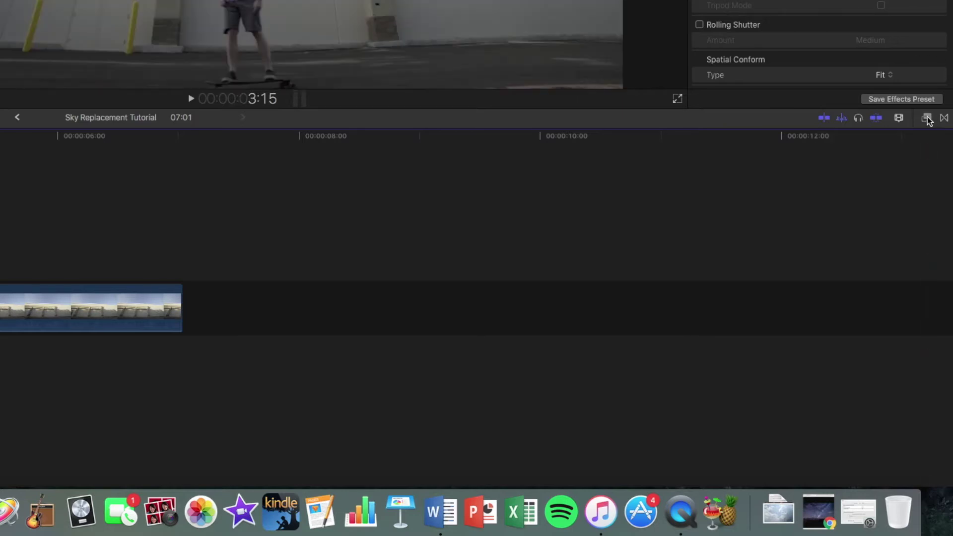
click(927, 118)
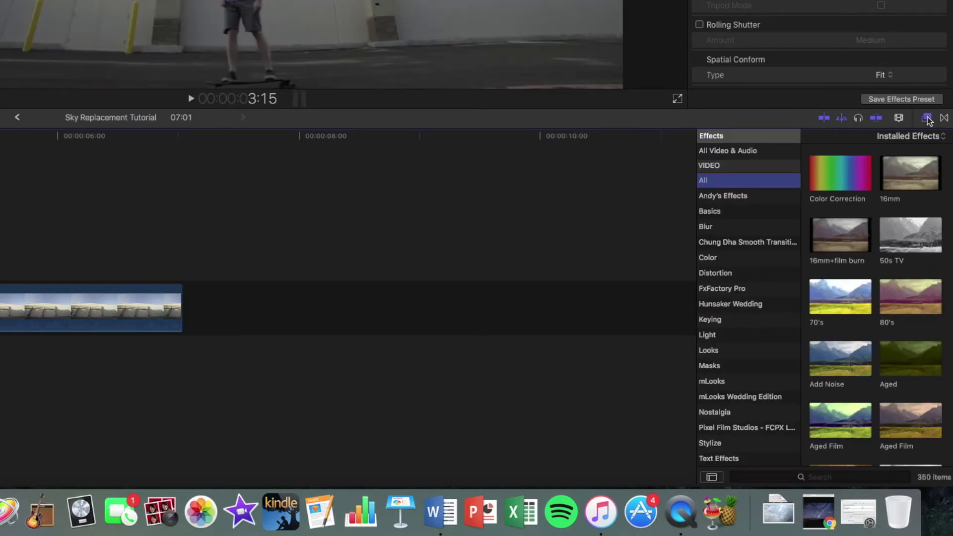
click(710, 367)
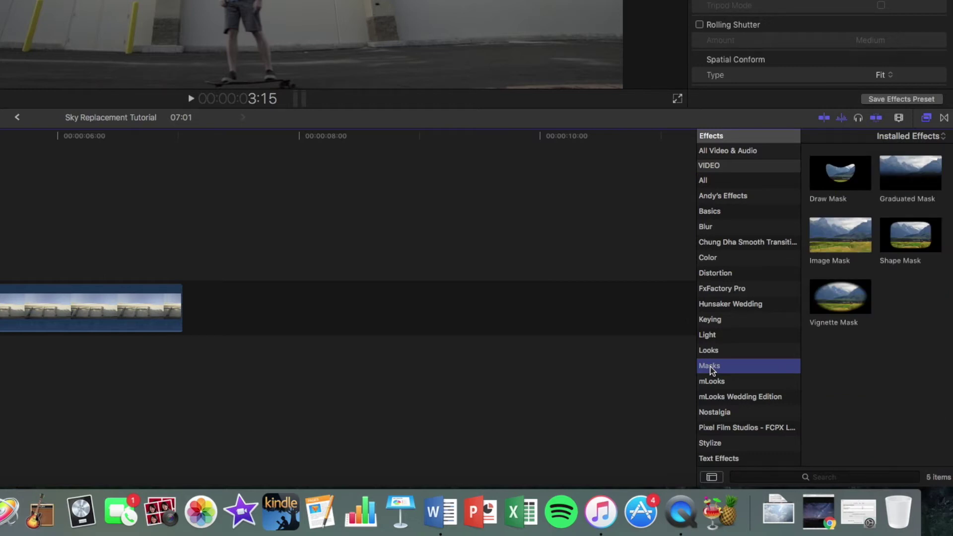
click(844, 177)
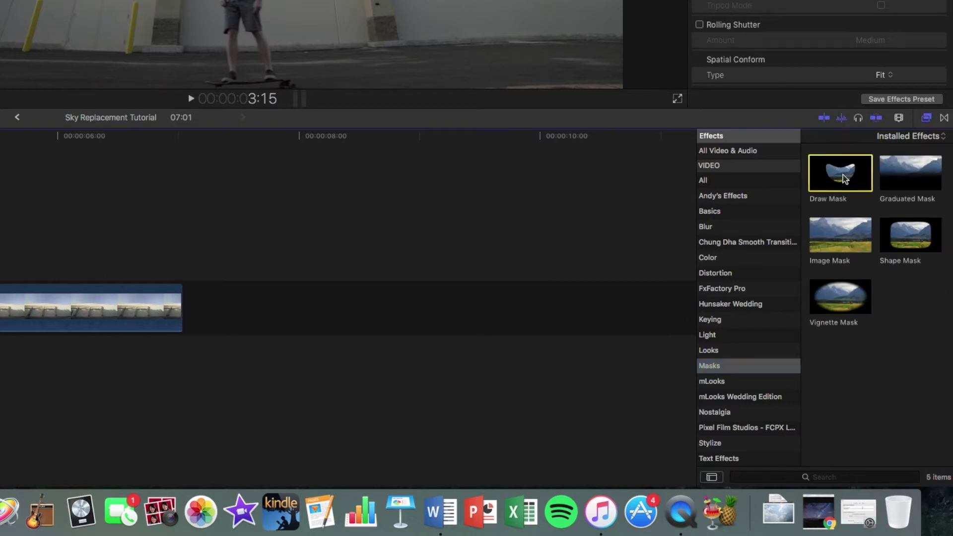
drag(844, 178, 0, 297)
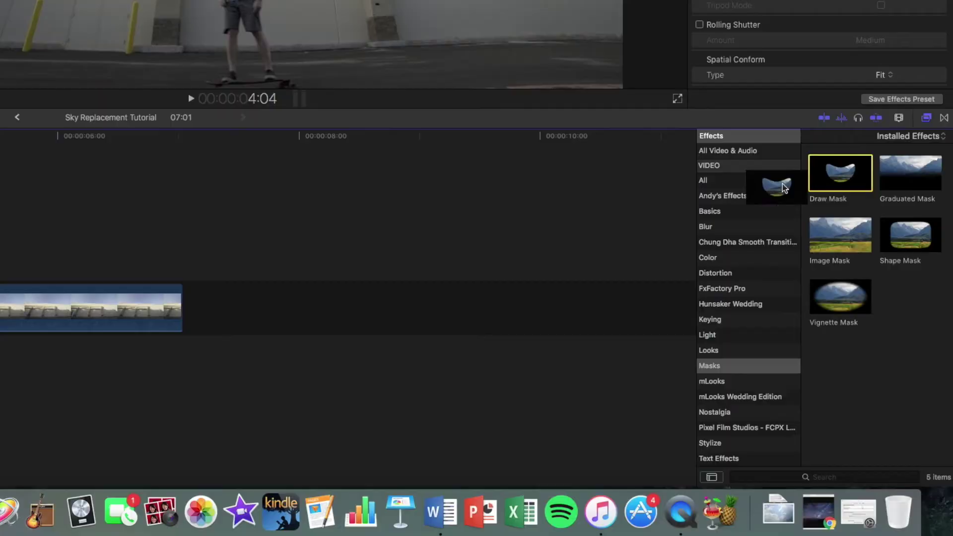
drag(364, 397, 362, 401)
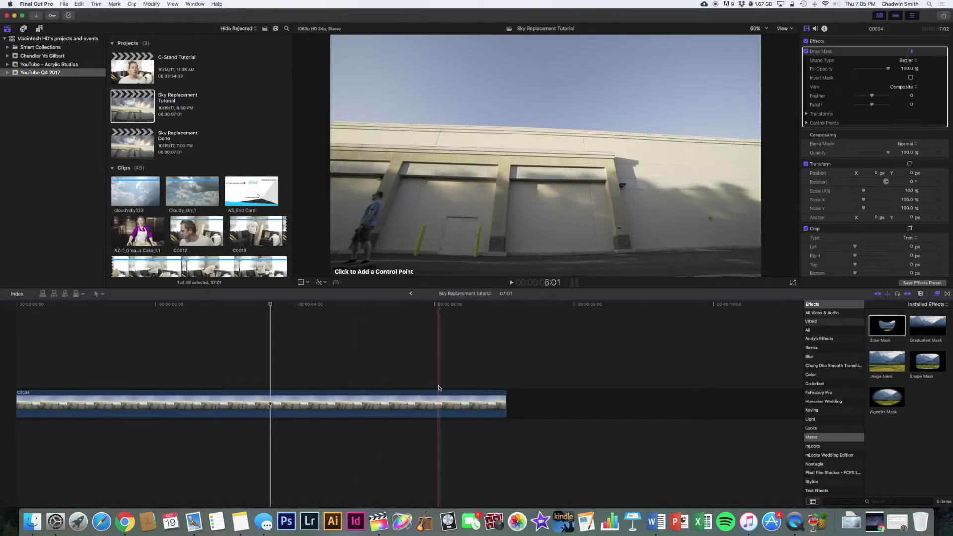
Trace mask points along the wall's top edge from left to right on clip C0004
click(261, 403)
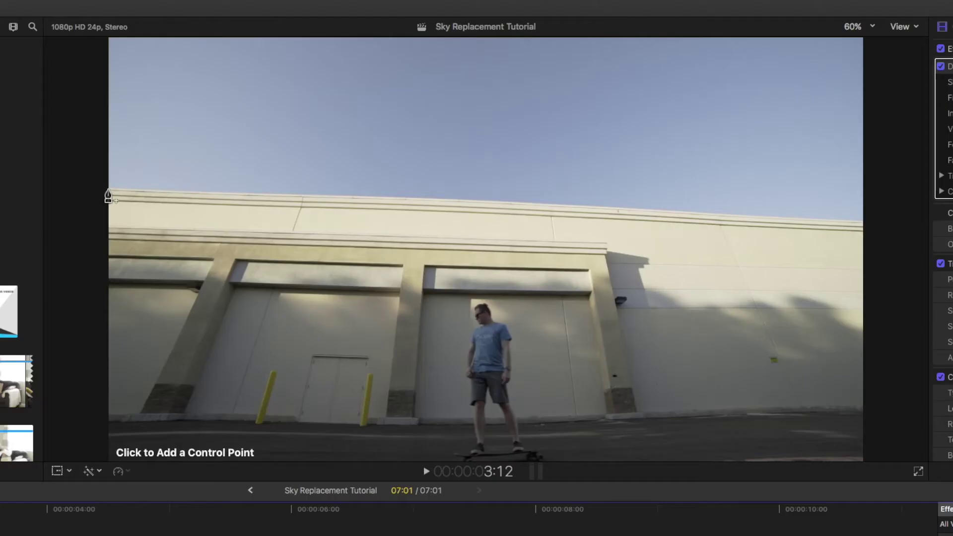
click(330, 121)
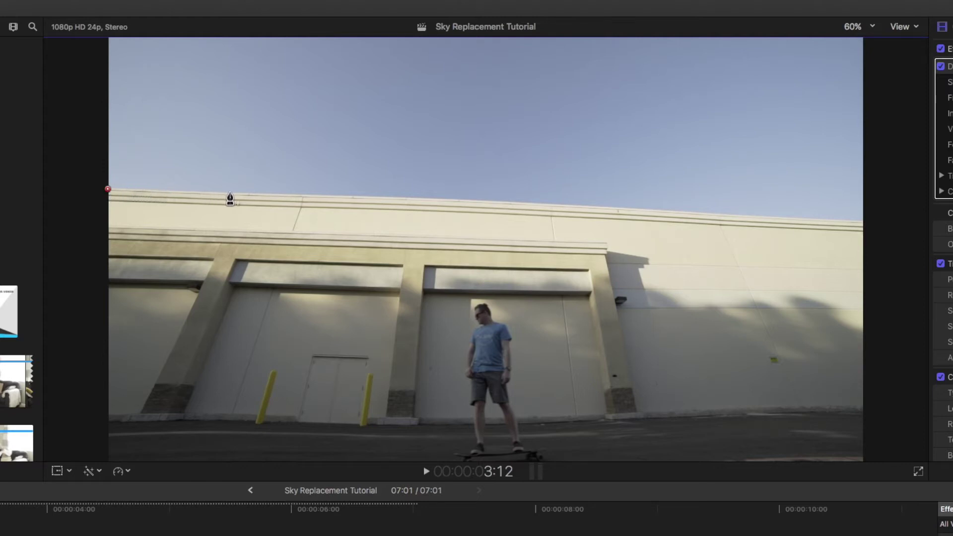
click(248, 194)
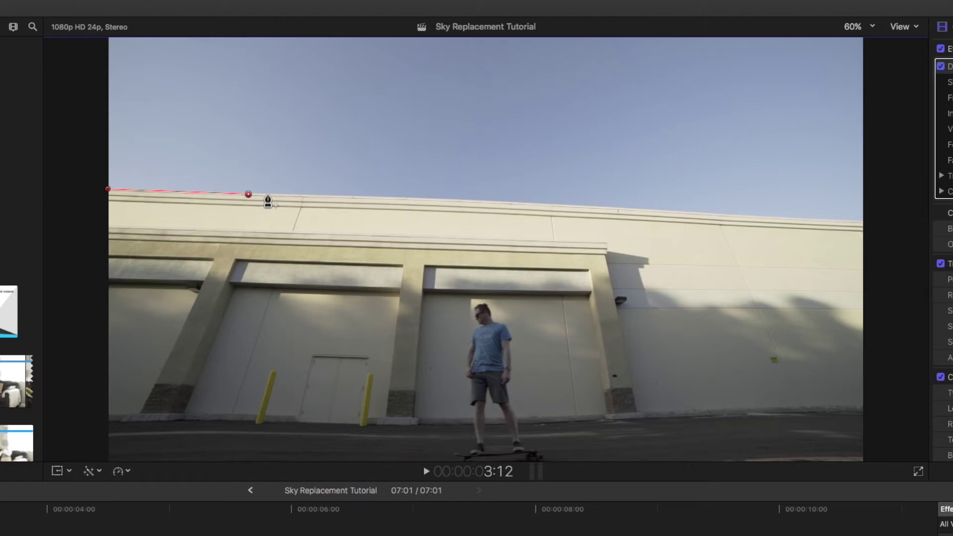
click(354, 196)
click(458, 200)
click(552, 204)
click(642, 209)
click(753, 216)
click(837, 220)
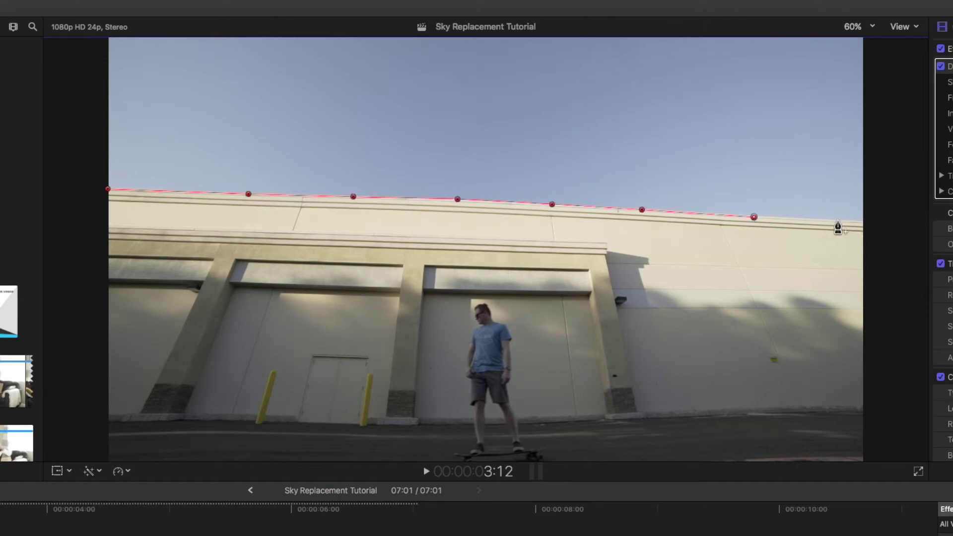
click(875, 221)
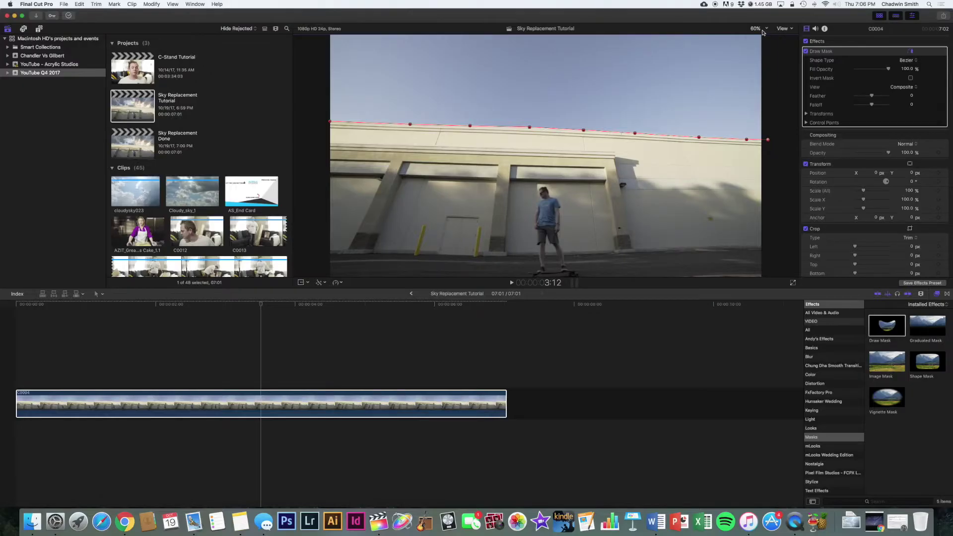
At 50% viewer zoom, close the mask around the sky and invert it
click(764, 32)
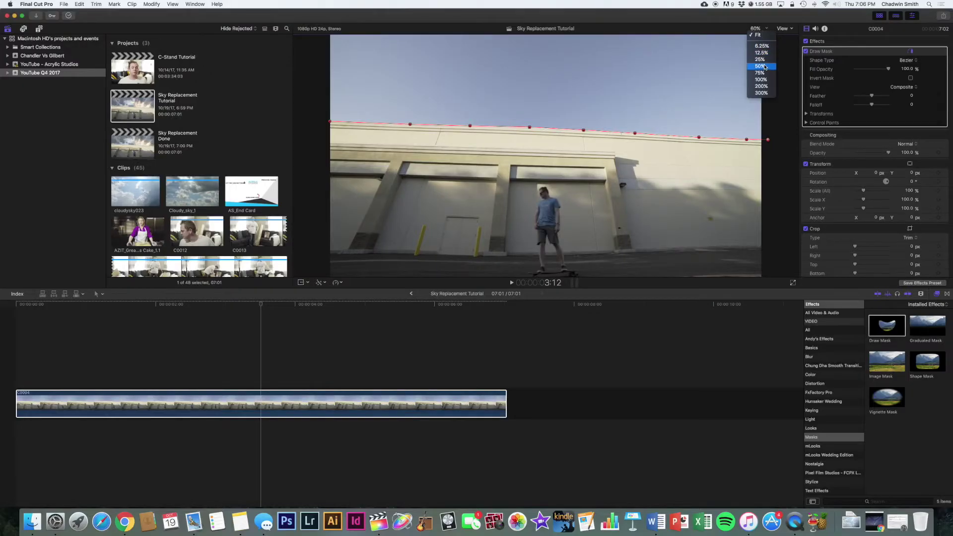
click(760, 66)
click(732, 46)
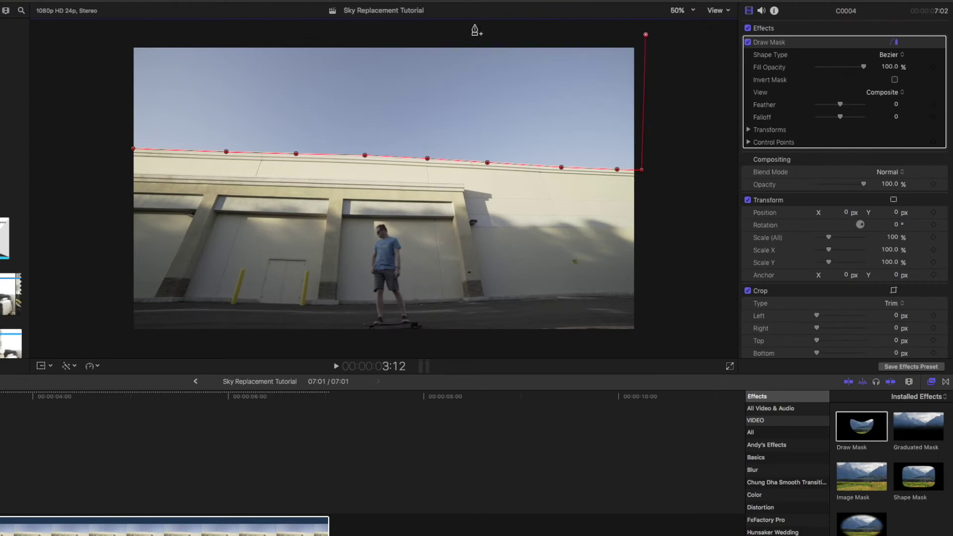
click(93, 35)
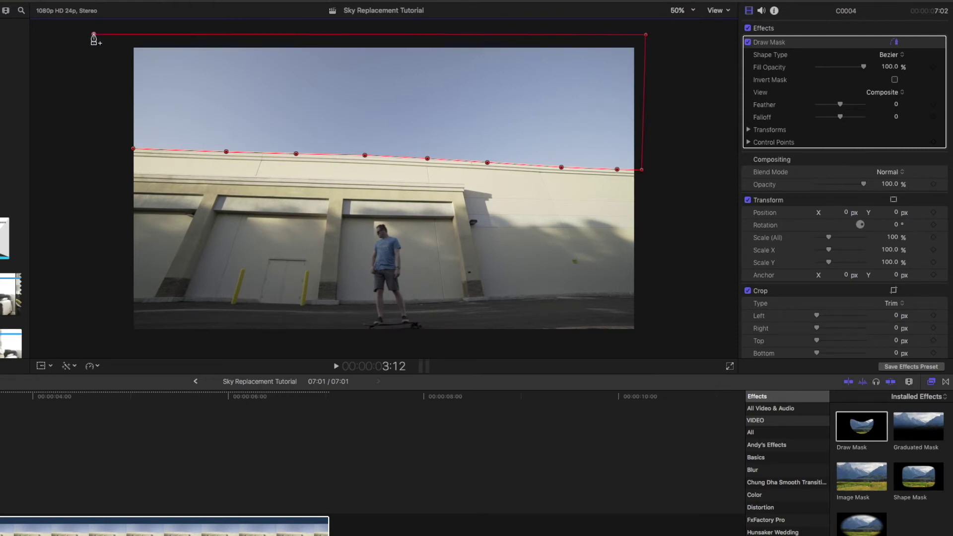
click(93, 128)
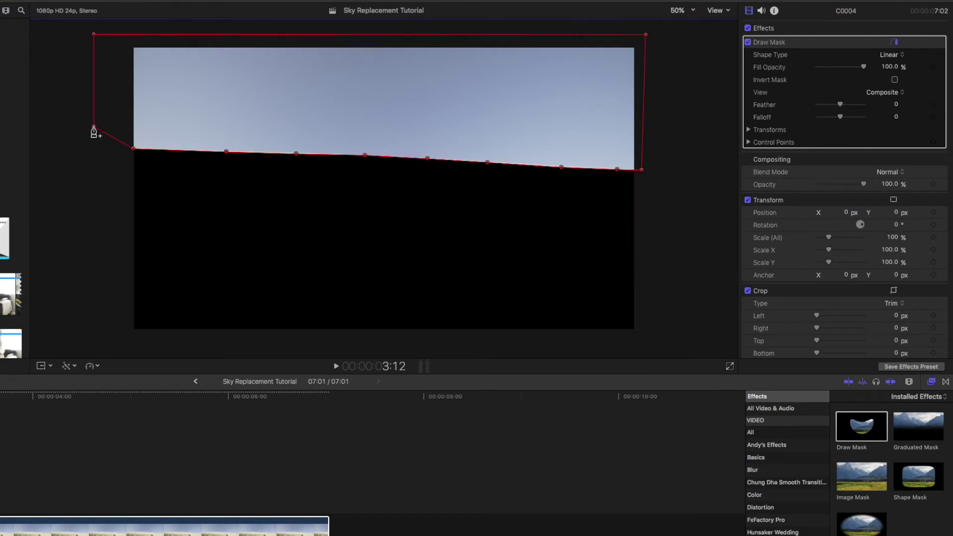
click(895, 80)
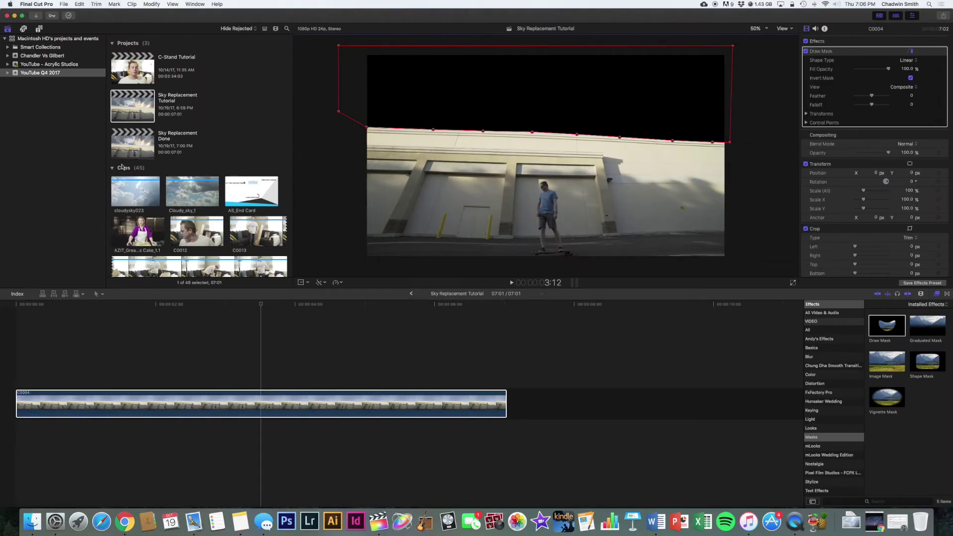
Place the sky 2 cloud clip beneath C0004 and extend its end to 07:01
scroll(141, 167, down, 10)
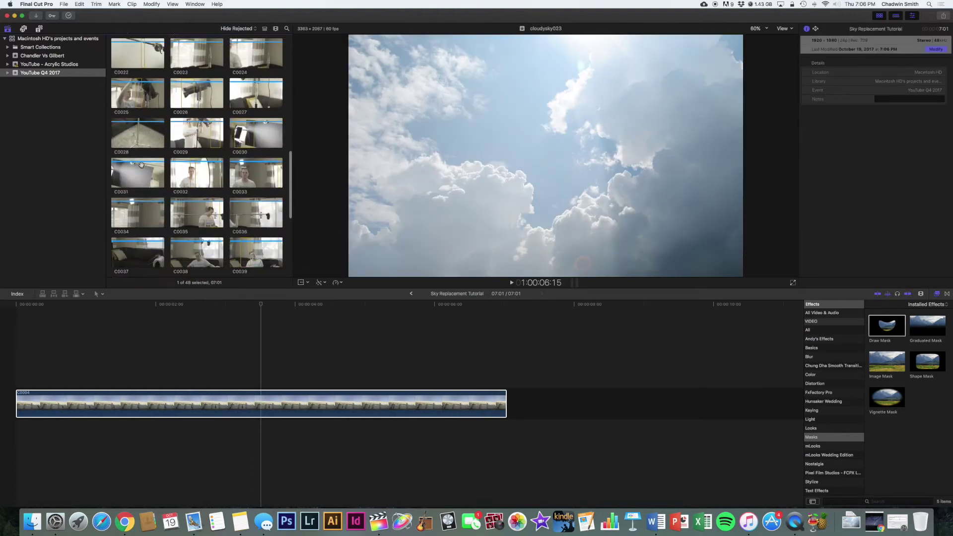
scroll(141, 165, down, 8)
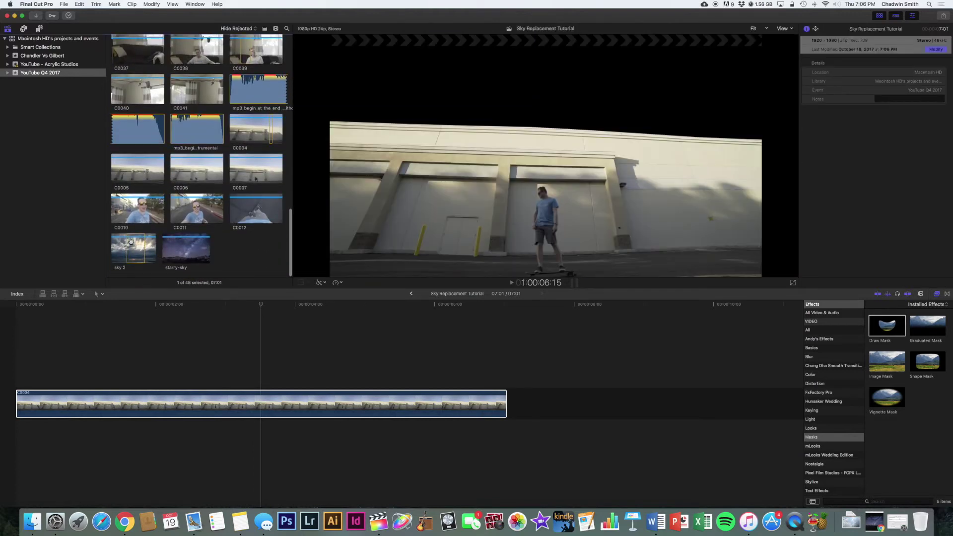
click(131, 242)
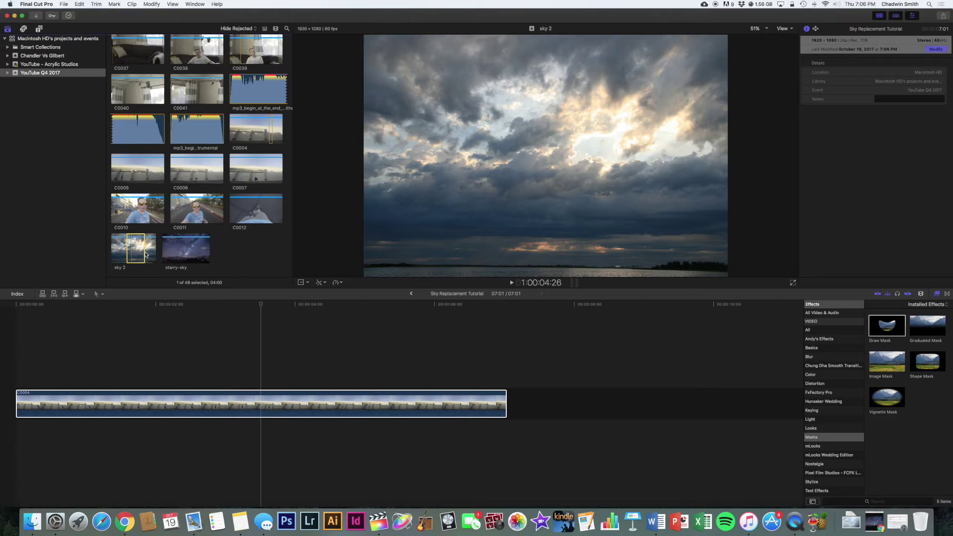
drag(146, 255, 16, 443)
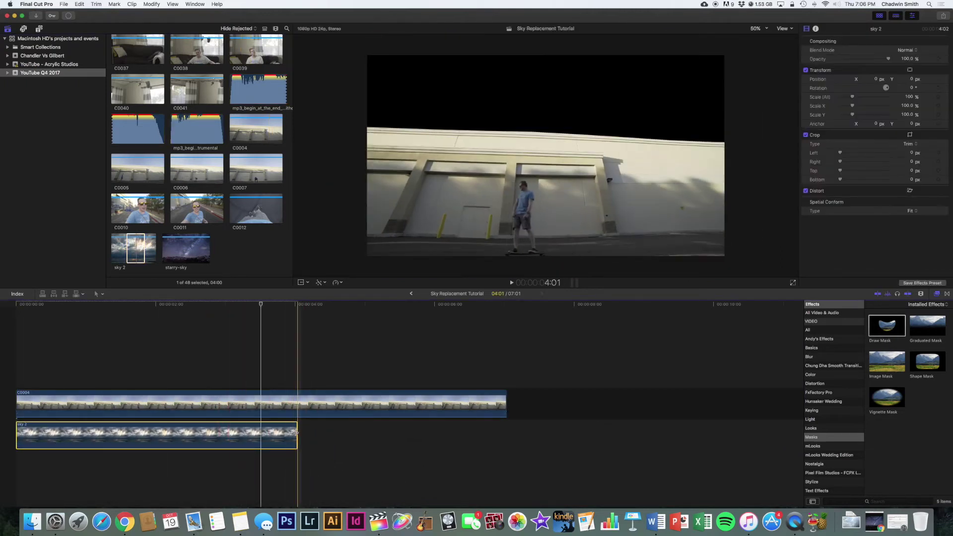
drag(295, 432, 505, 425)
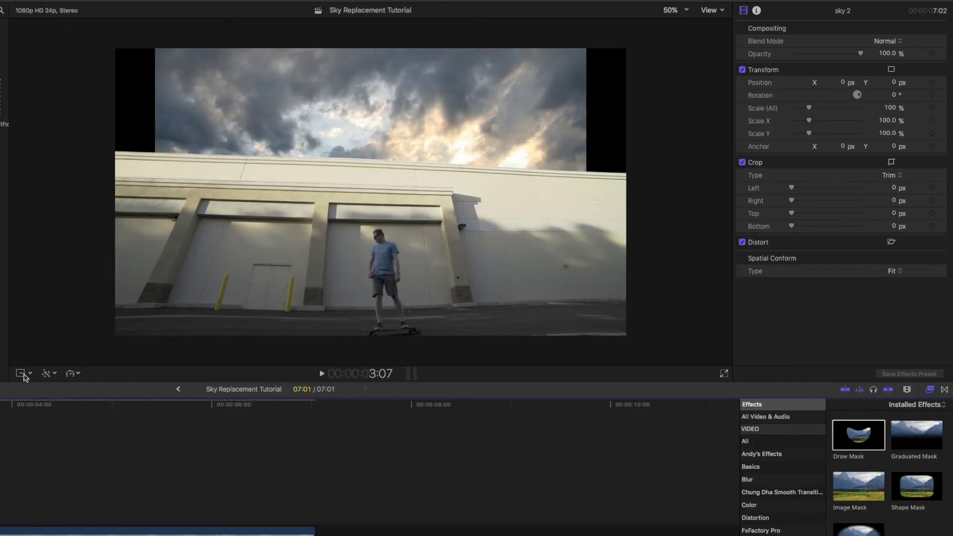
Enlarge the sky 2 clip on screen to 124.21% so clouds fill the frame
click(22, 376)
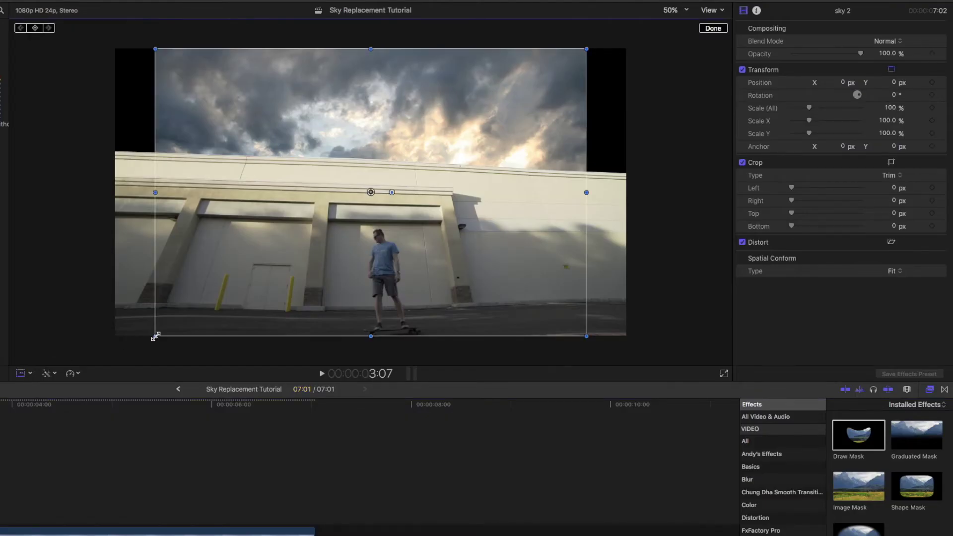
drag(156, 336, 109, 374)
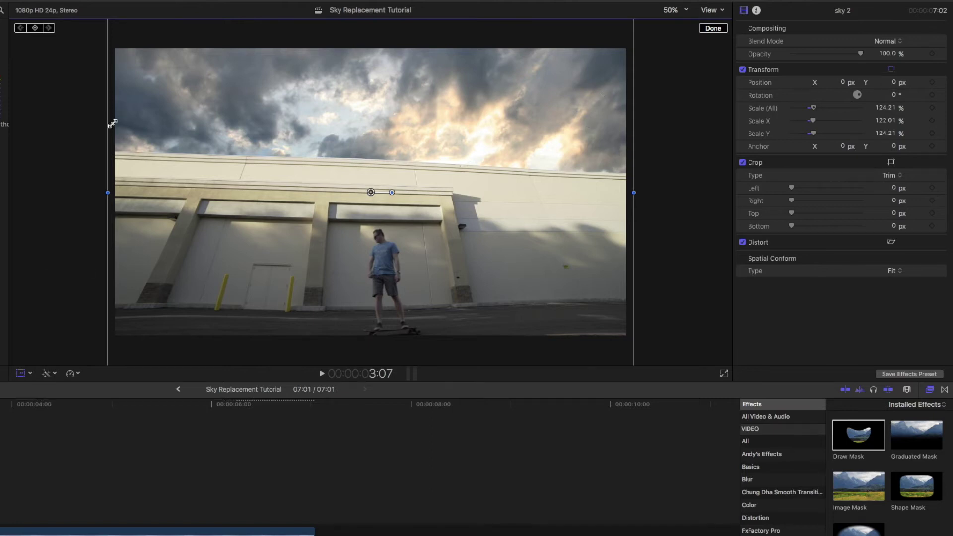
click(713, 29)
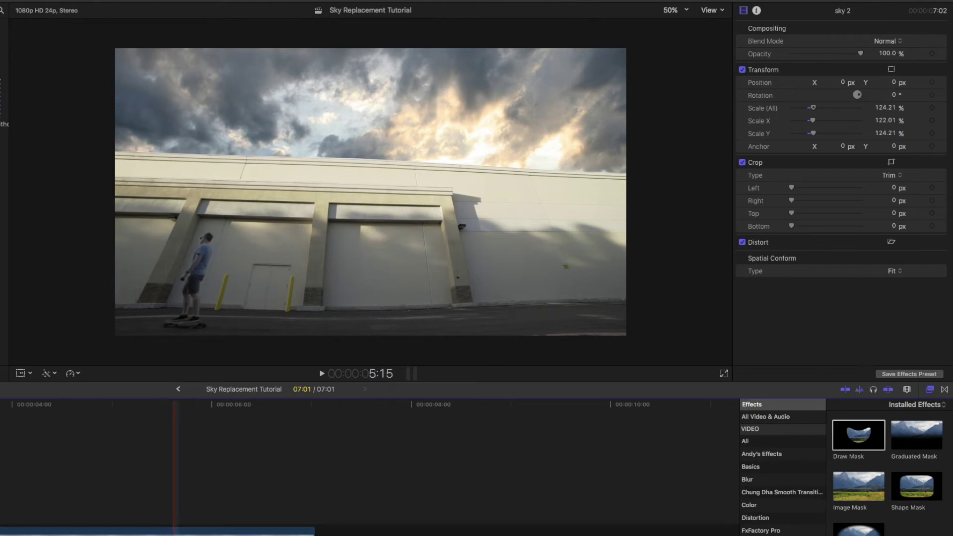
Drop the Draw Mask's Fill Opacity on C0004 from 100% to 85.18%
click(173, 532)
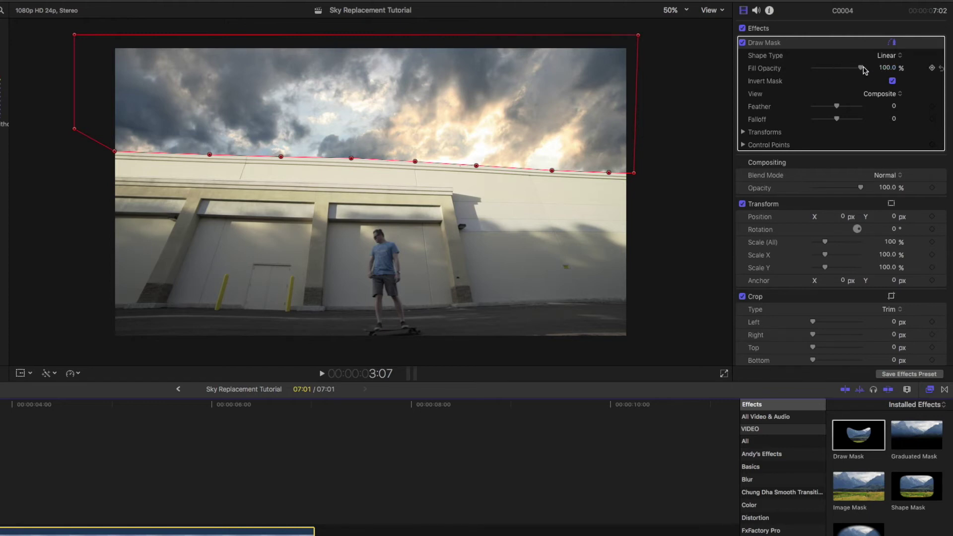
drag(862, 67, 858, 67)
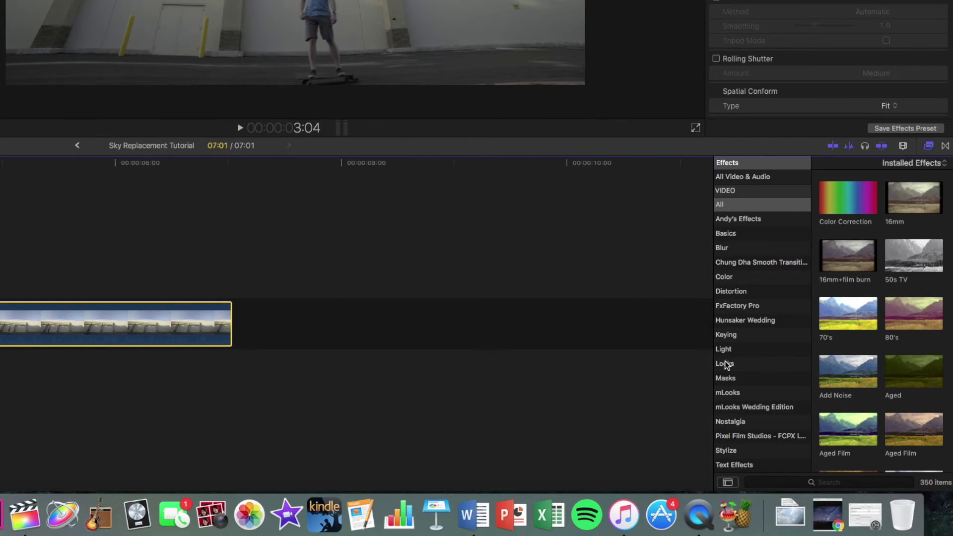
Drag the Keyer effect from the Keying category onto clip C0004 and check a later frame
click(727, 335)
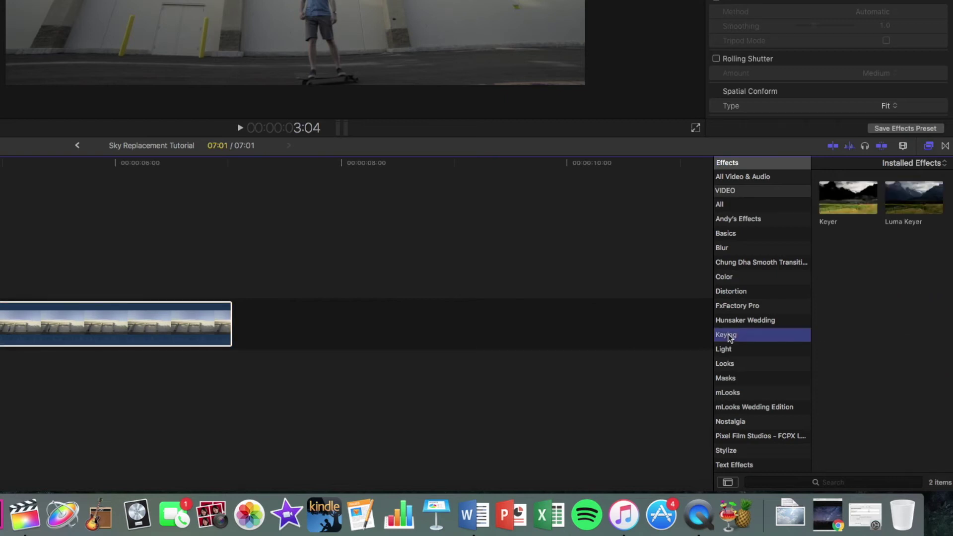
click(850, 195)
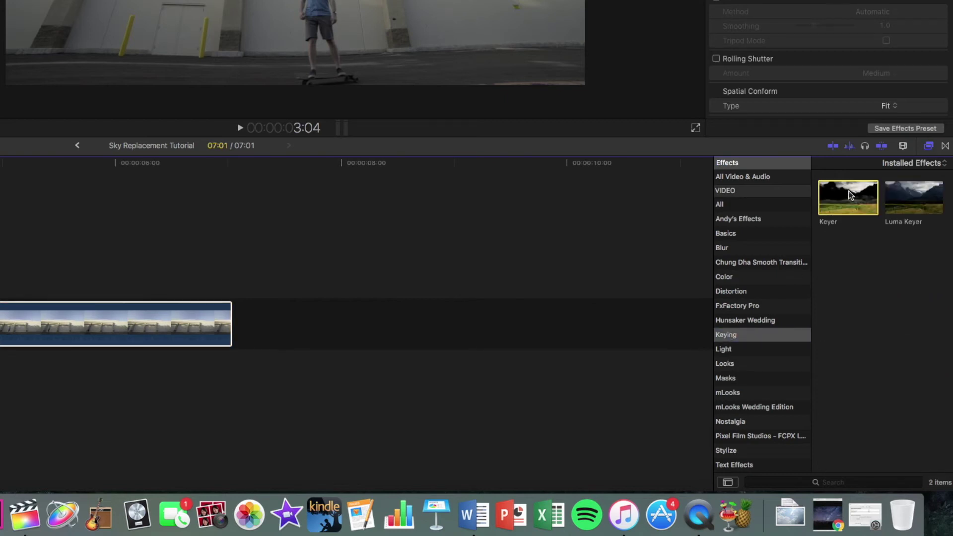
drag(848, 198, 0, 332)
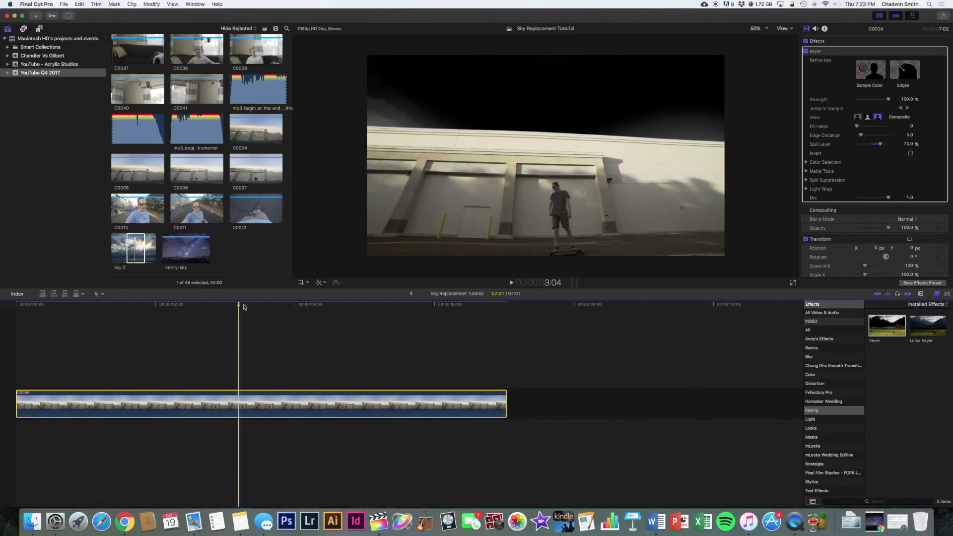
click(259, 397)
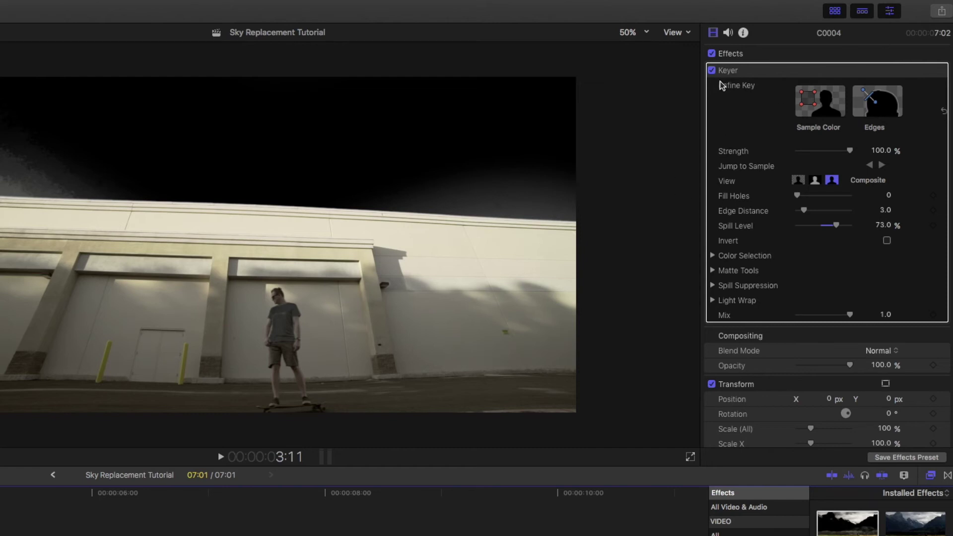
Sample the blue sky region above the wall as the Keyer's key colour
click(809, 101)
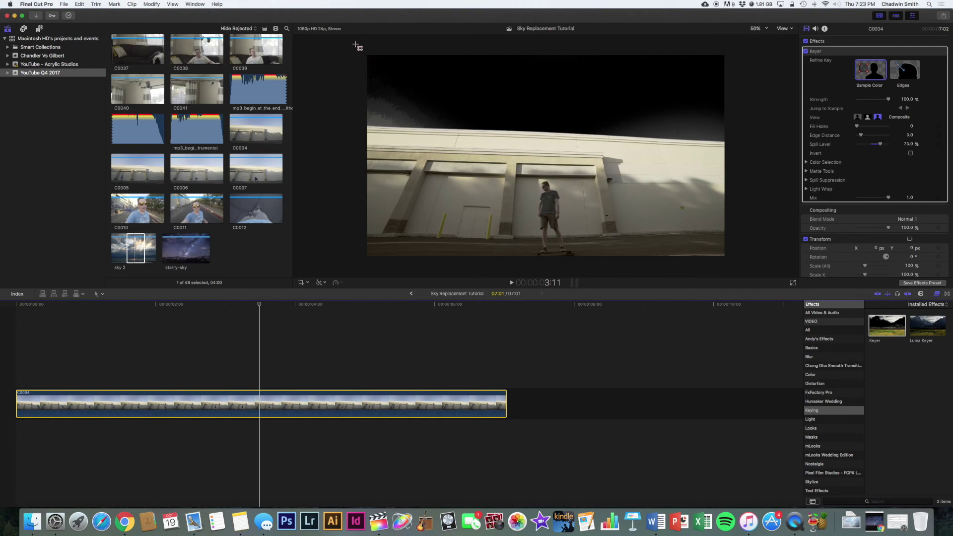
drag(353, 47, 736, 122)
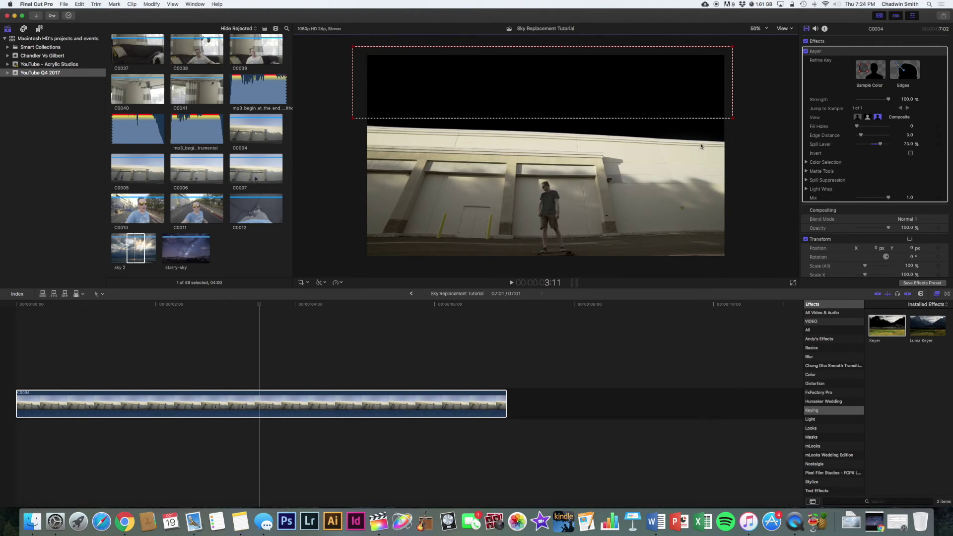
Place sky 2 beneath C0004 and extend it to match C0004's length
click(30, 403)
click(137, 245)
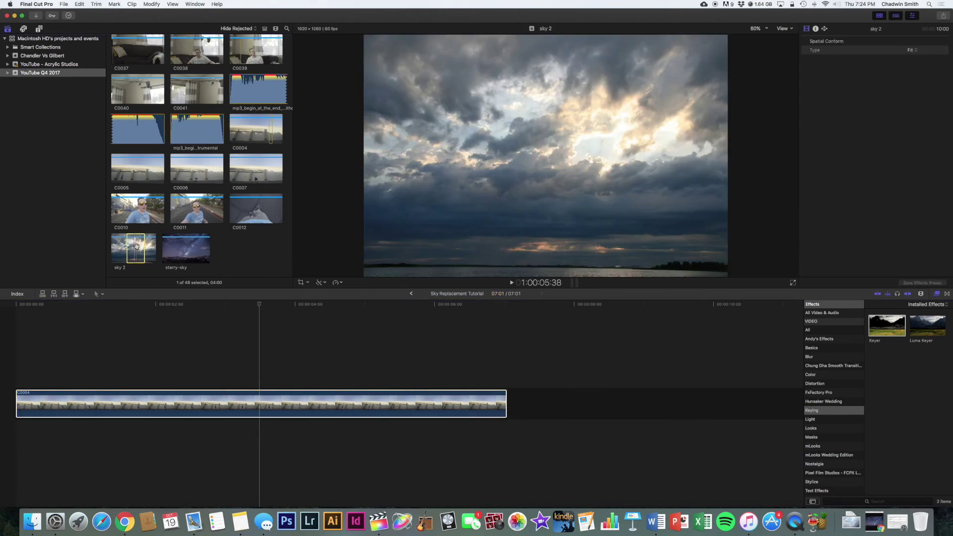
drag(137, 245, 18, 437)
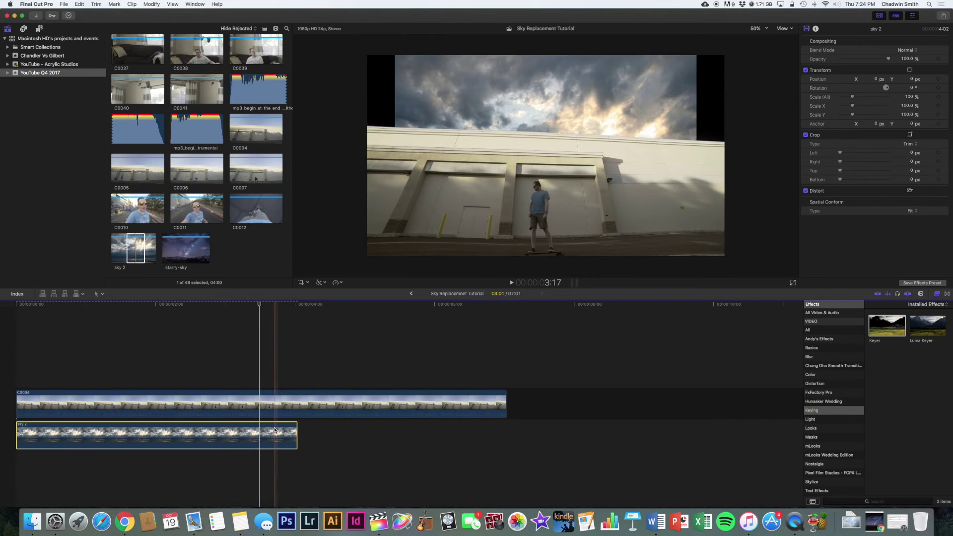
drag(294, 437, 507, 431)
Scale the sky 2 clip to 125.87% with the on-screen Transform tool
click(240, 435)
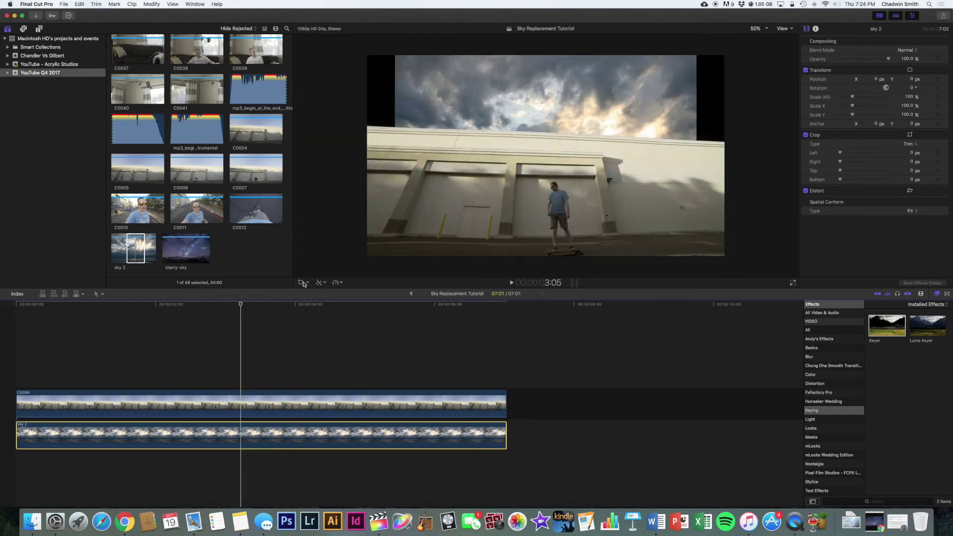
click(304, 283)
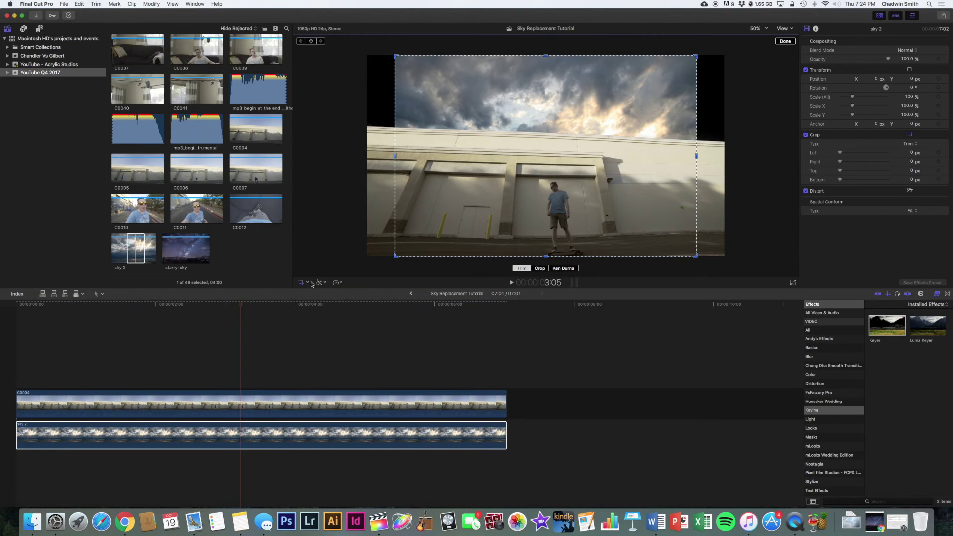
click(308, 284)
click(325, 292)
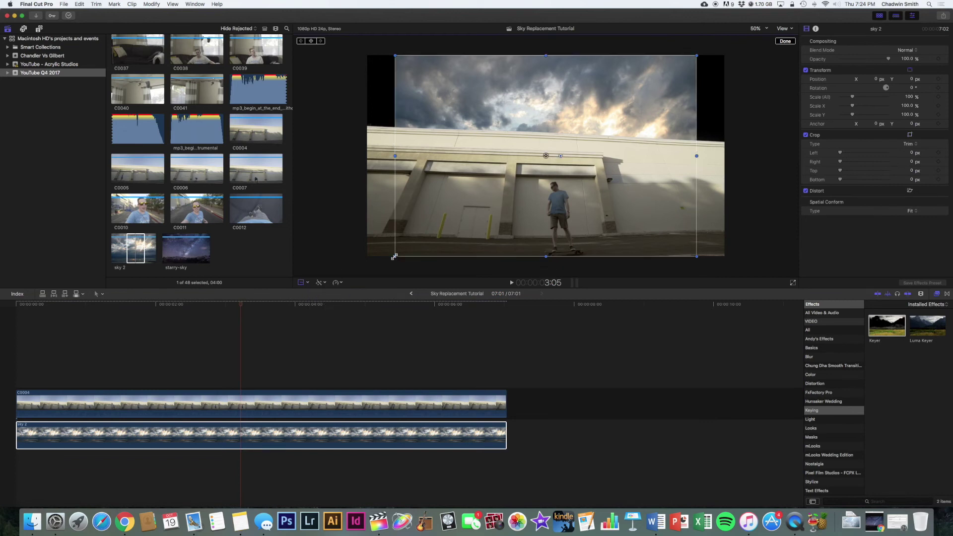
drag(395, 256, 356, 275)
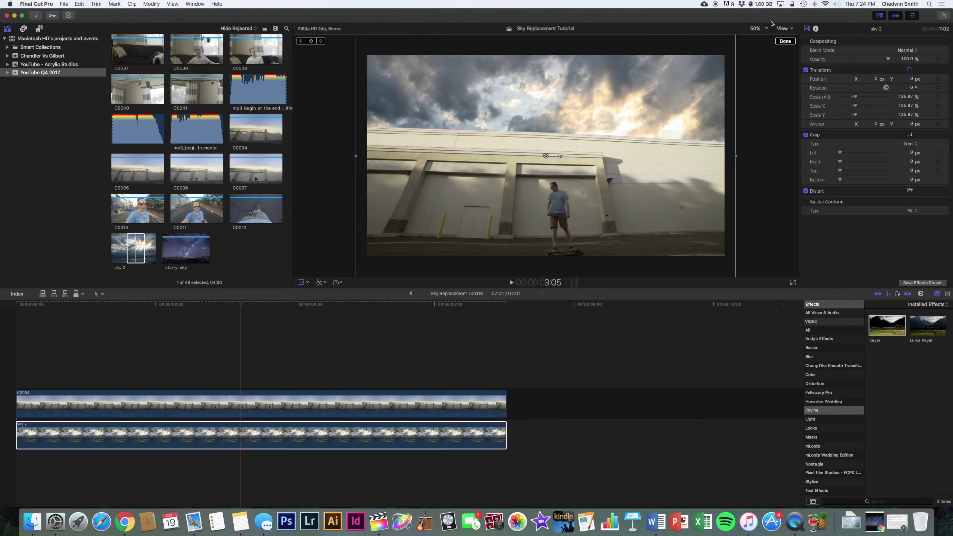
click(786, 42)
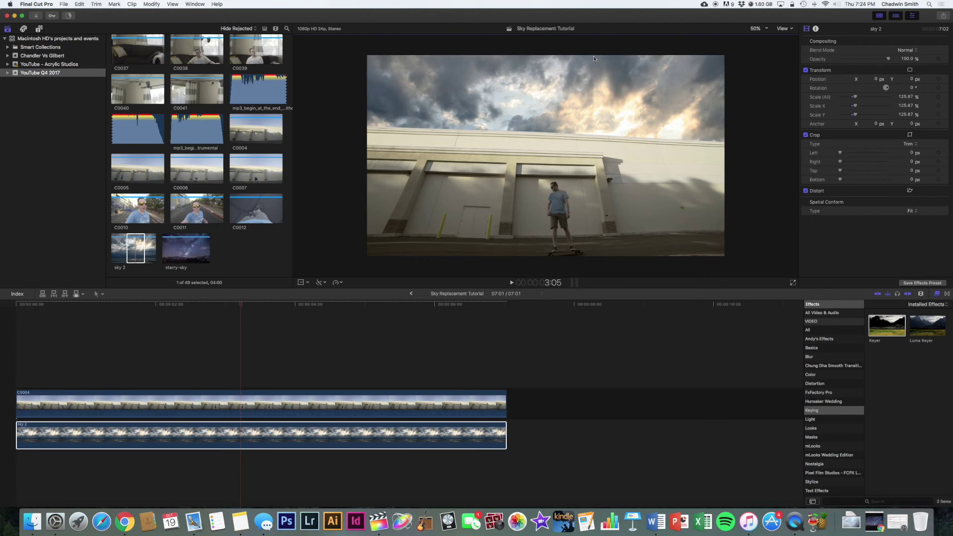
key(space)
click(175, 304)
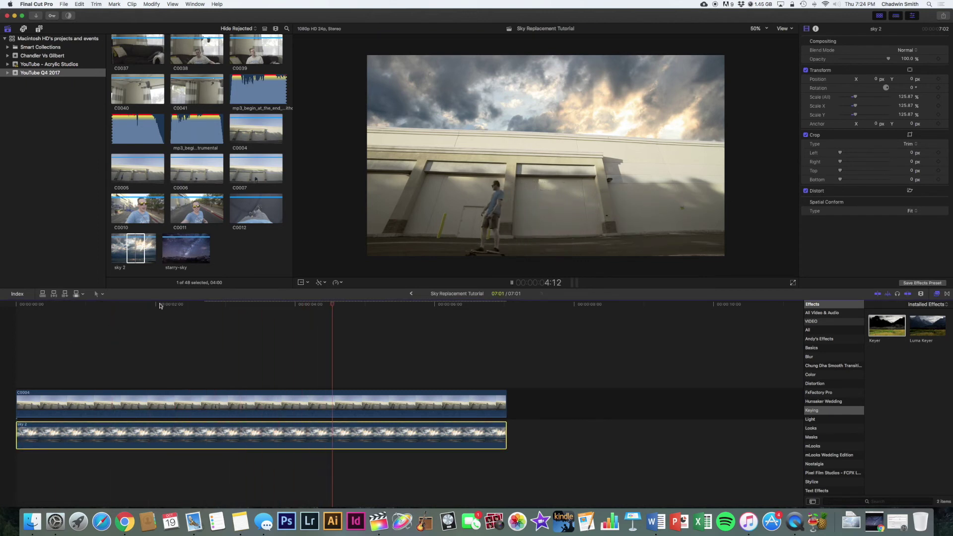
key(space)
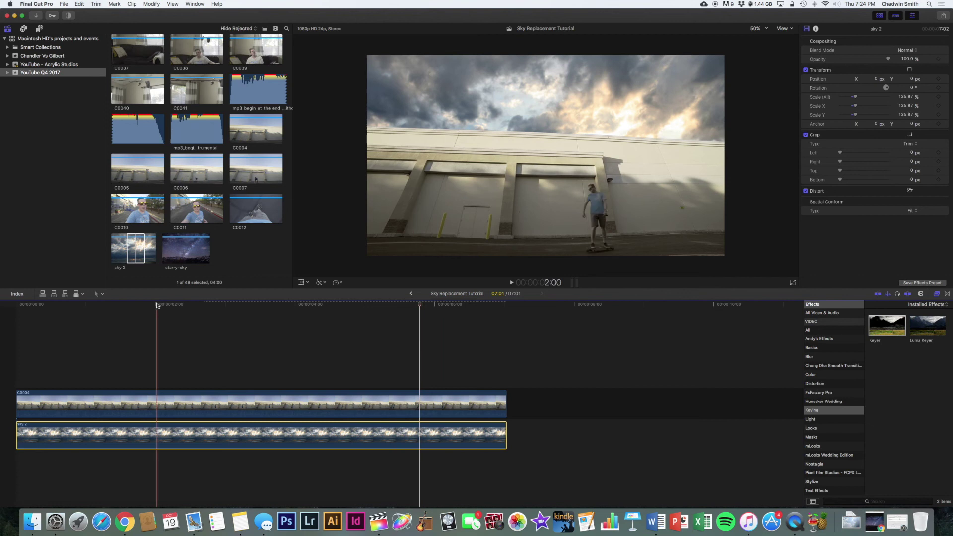
click(282, 304)
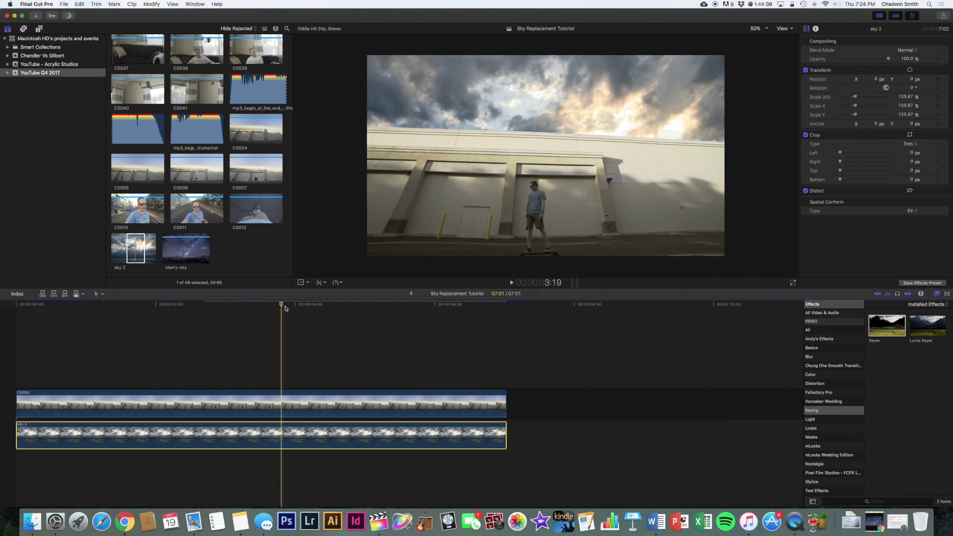
drag(282, 304, 284, 305)
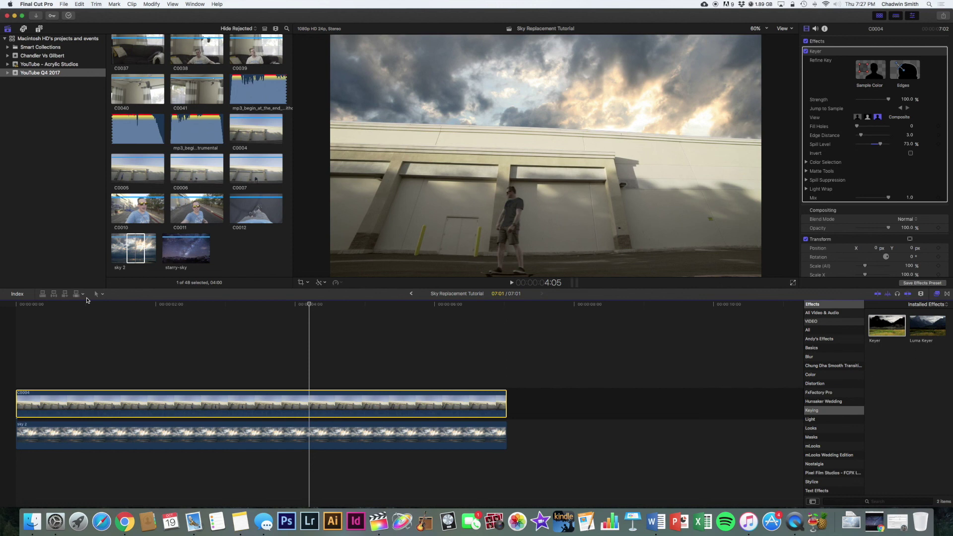
mouse_move(302, 300)
mouse_down()
mouse_move(311, 300)
mouse_move(277, 300)
mouse_move(293, 301)
mouse_move(285, 304)
mouse_up()
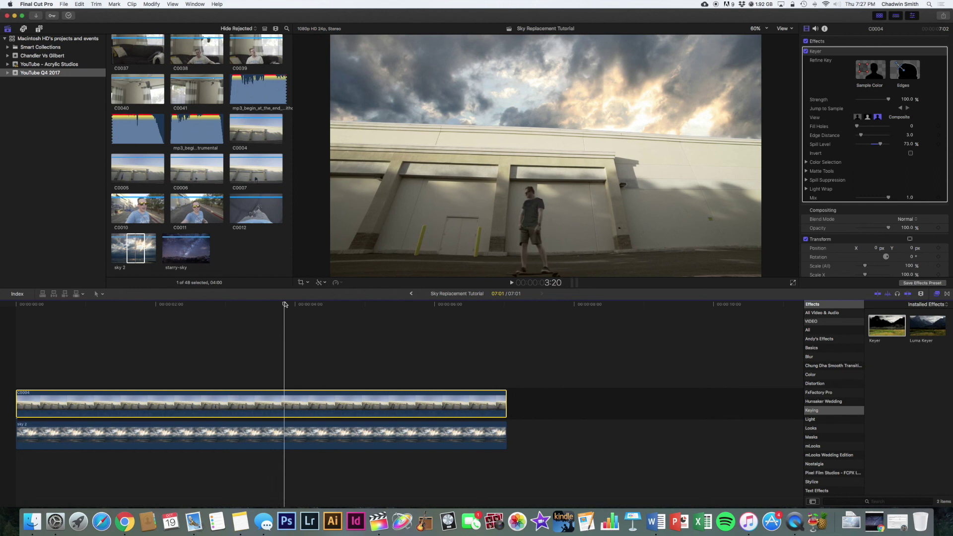
drag(285, 304, 273, 302)
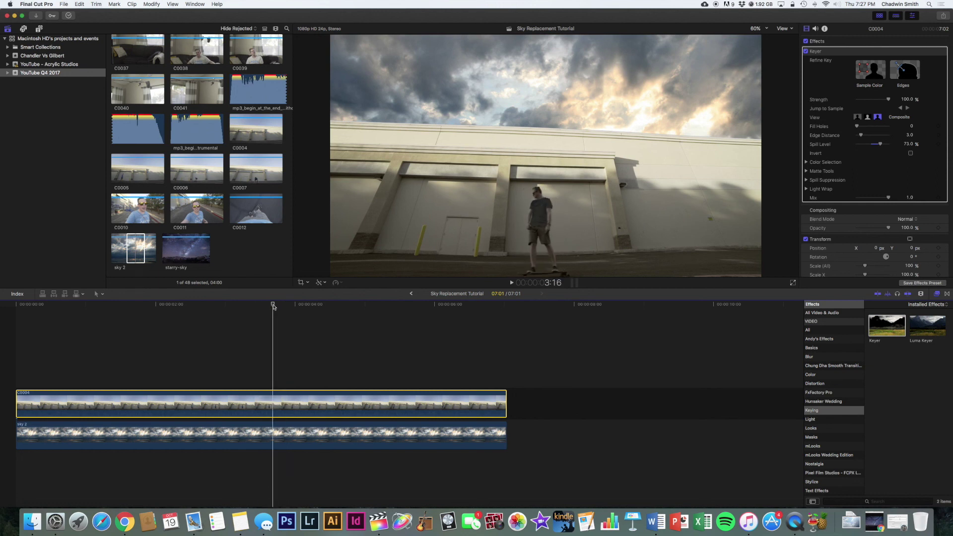